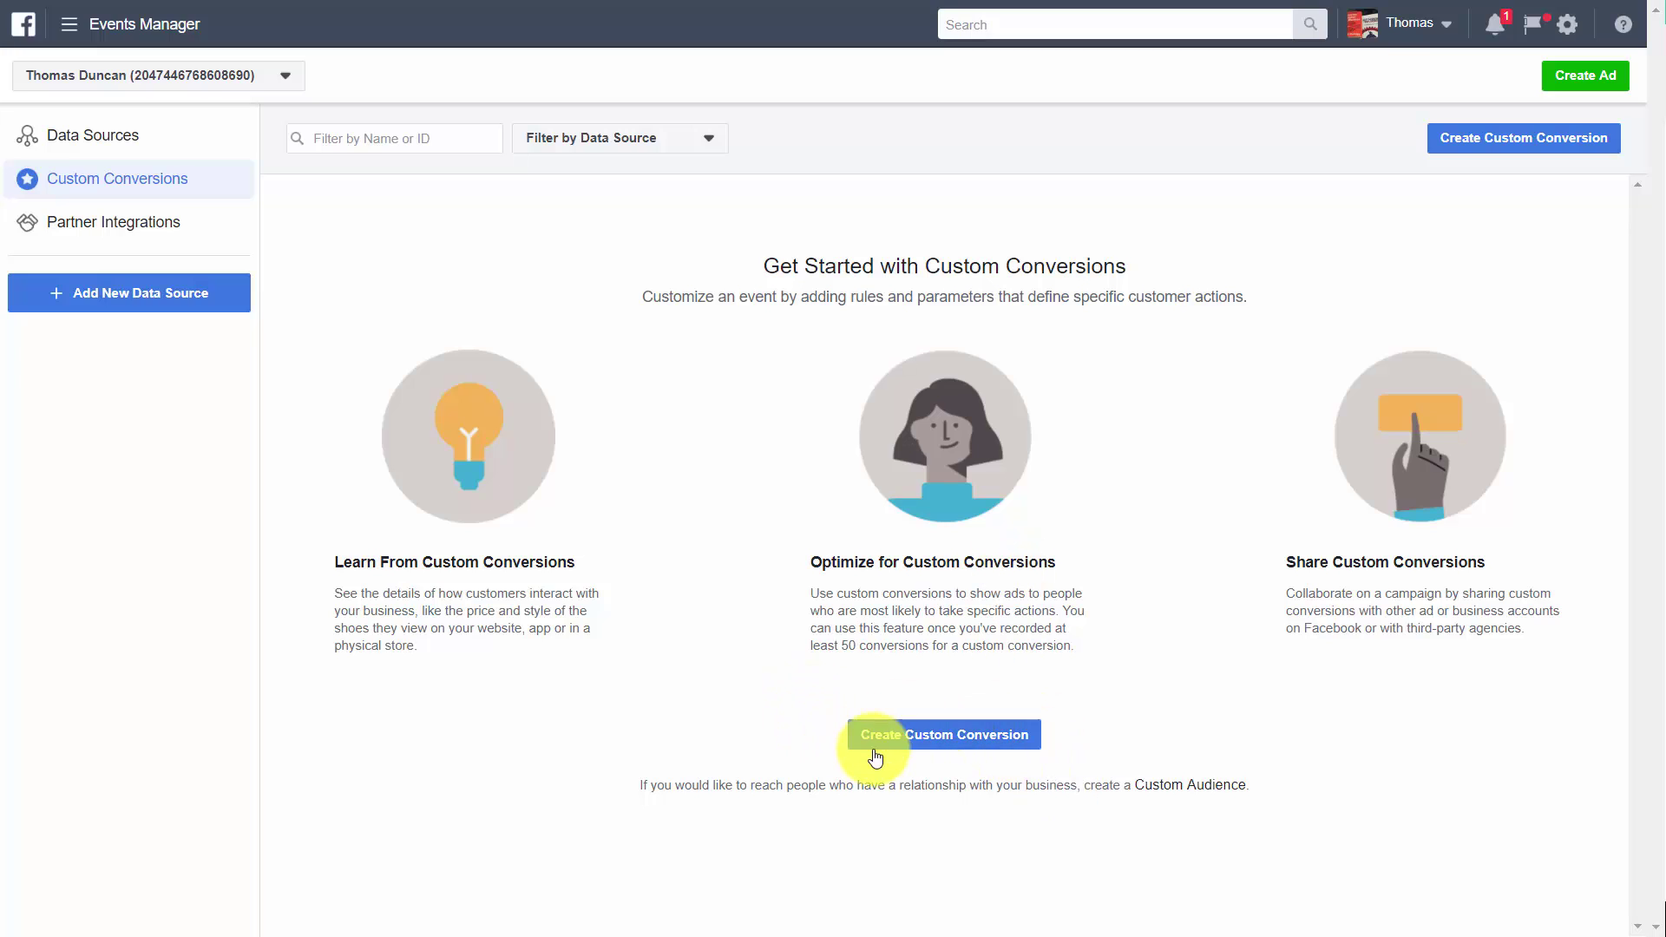
- From Custom Conversions in Events Manager, start a conversion with a PageView URL-contains 'practice' rule
left_click(931, 740)
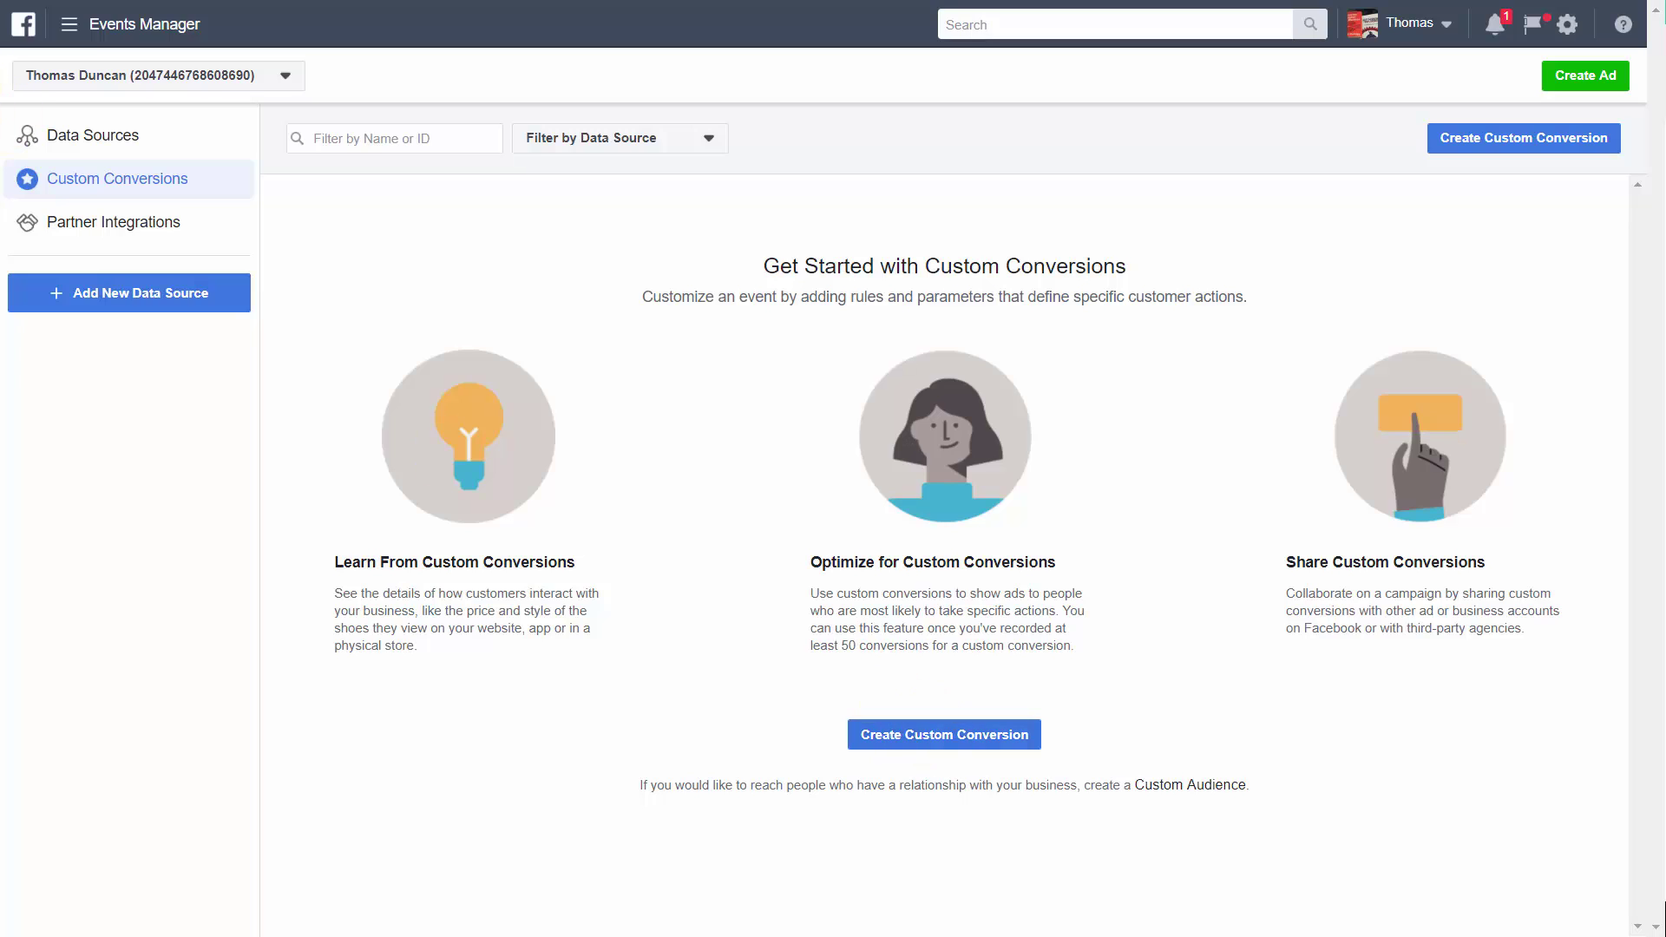
left_click(73, 29)
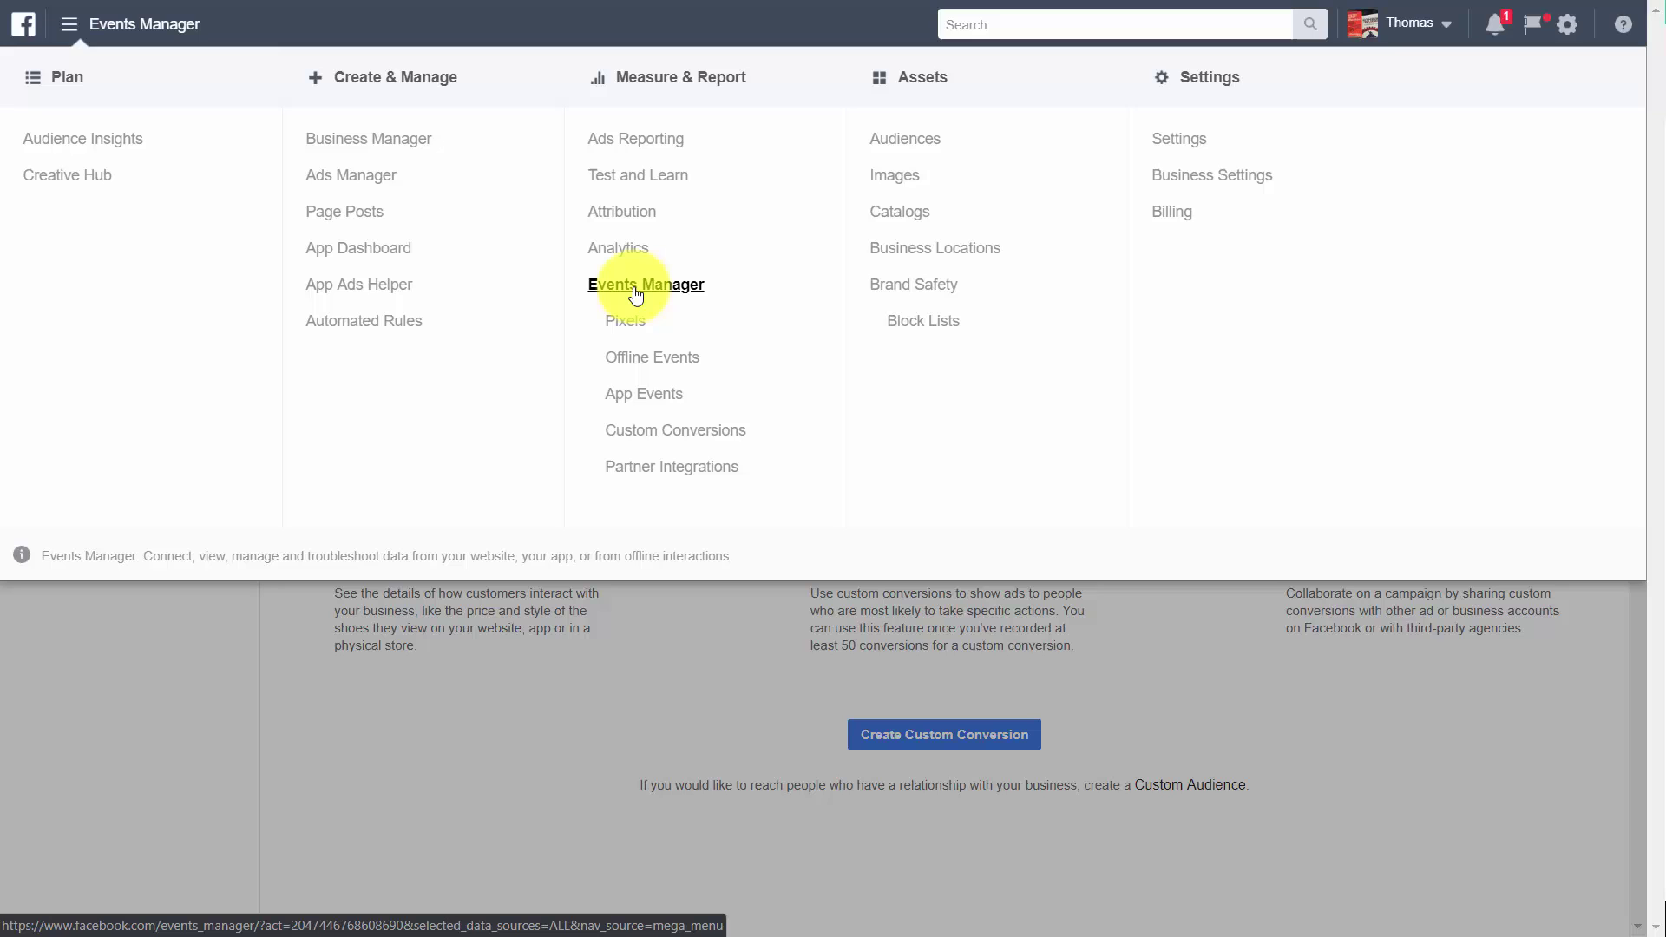
left_click(636, 286)
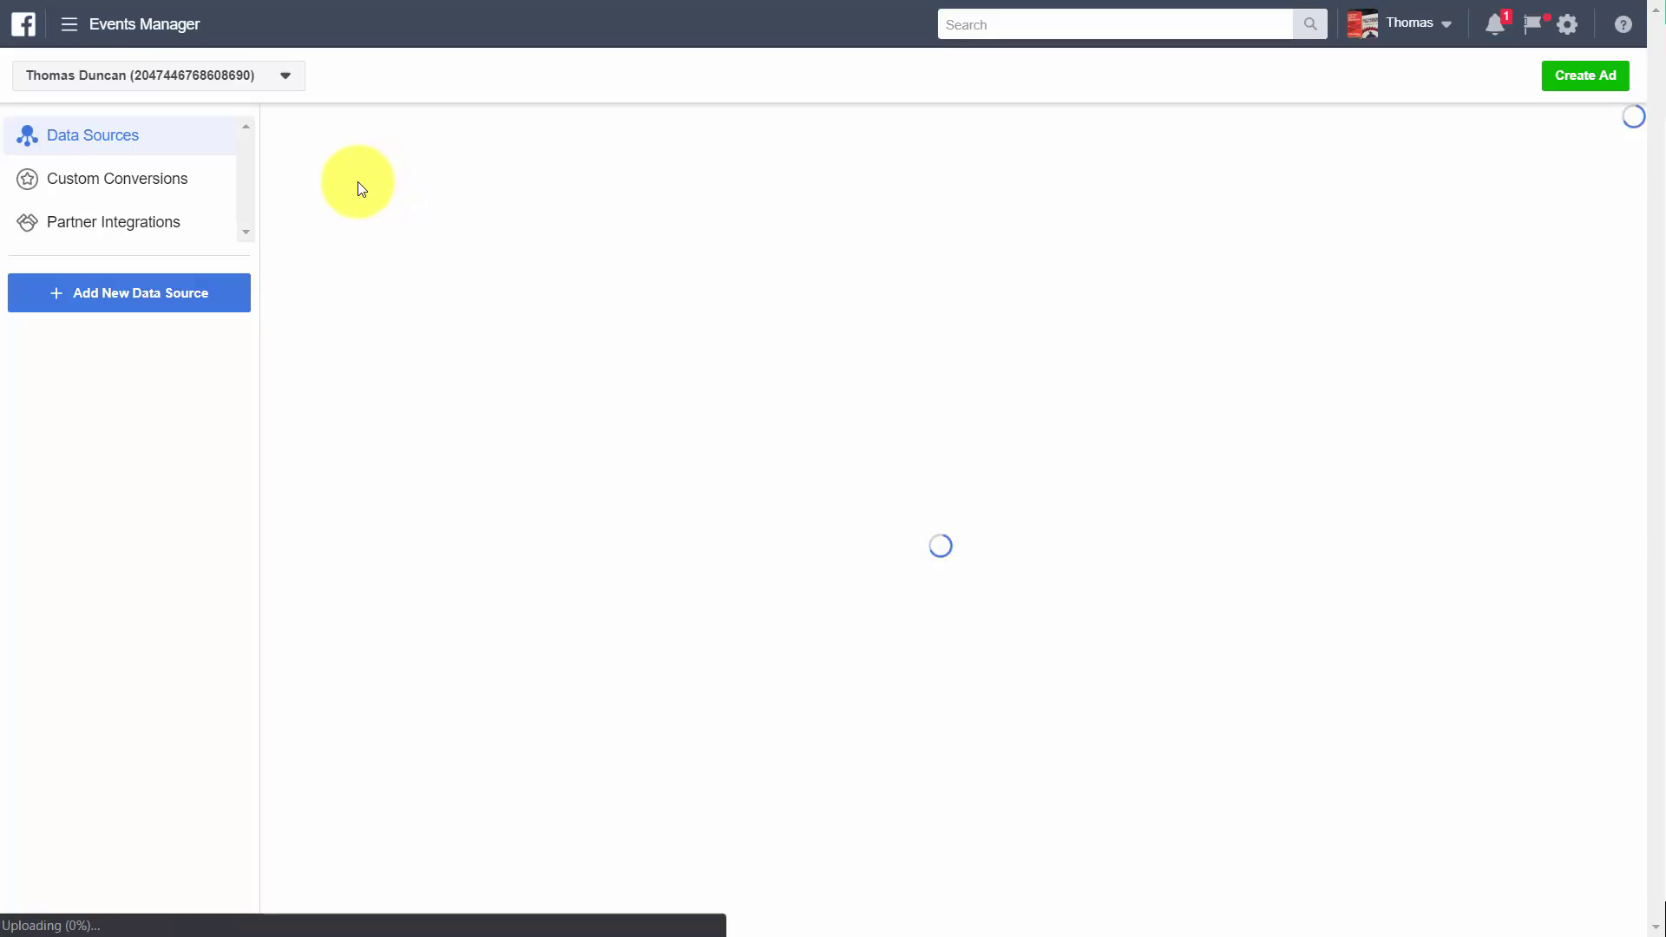
left_click(110, 192)
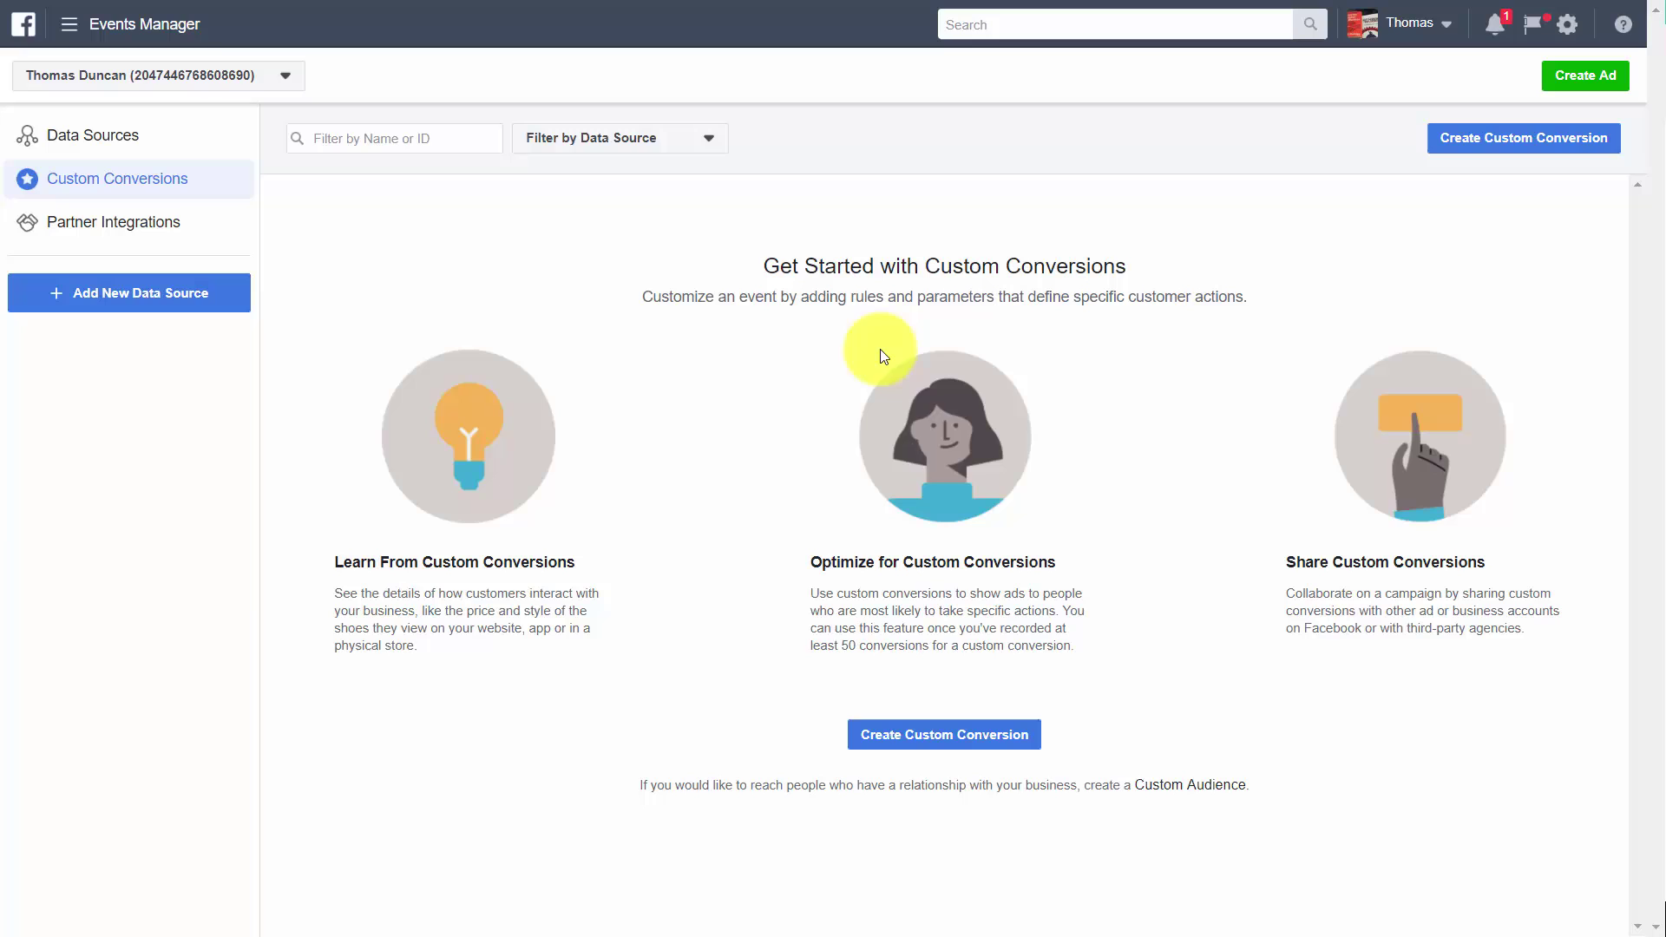
left_click(984, 738)
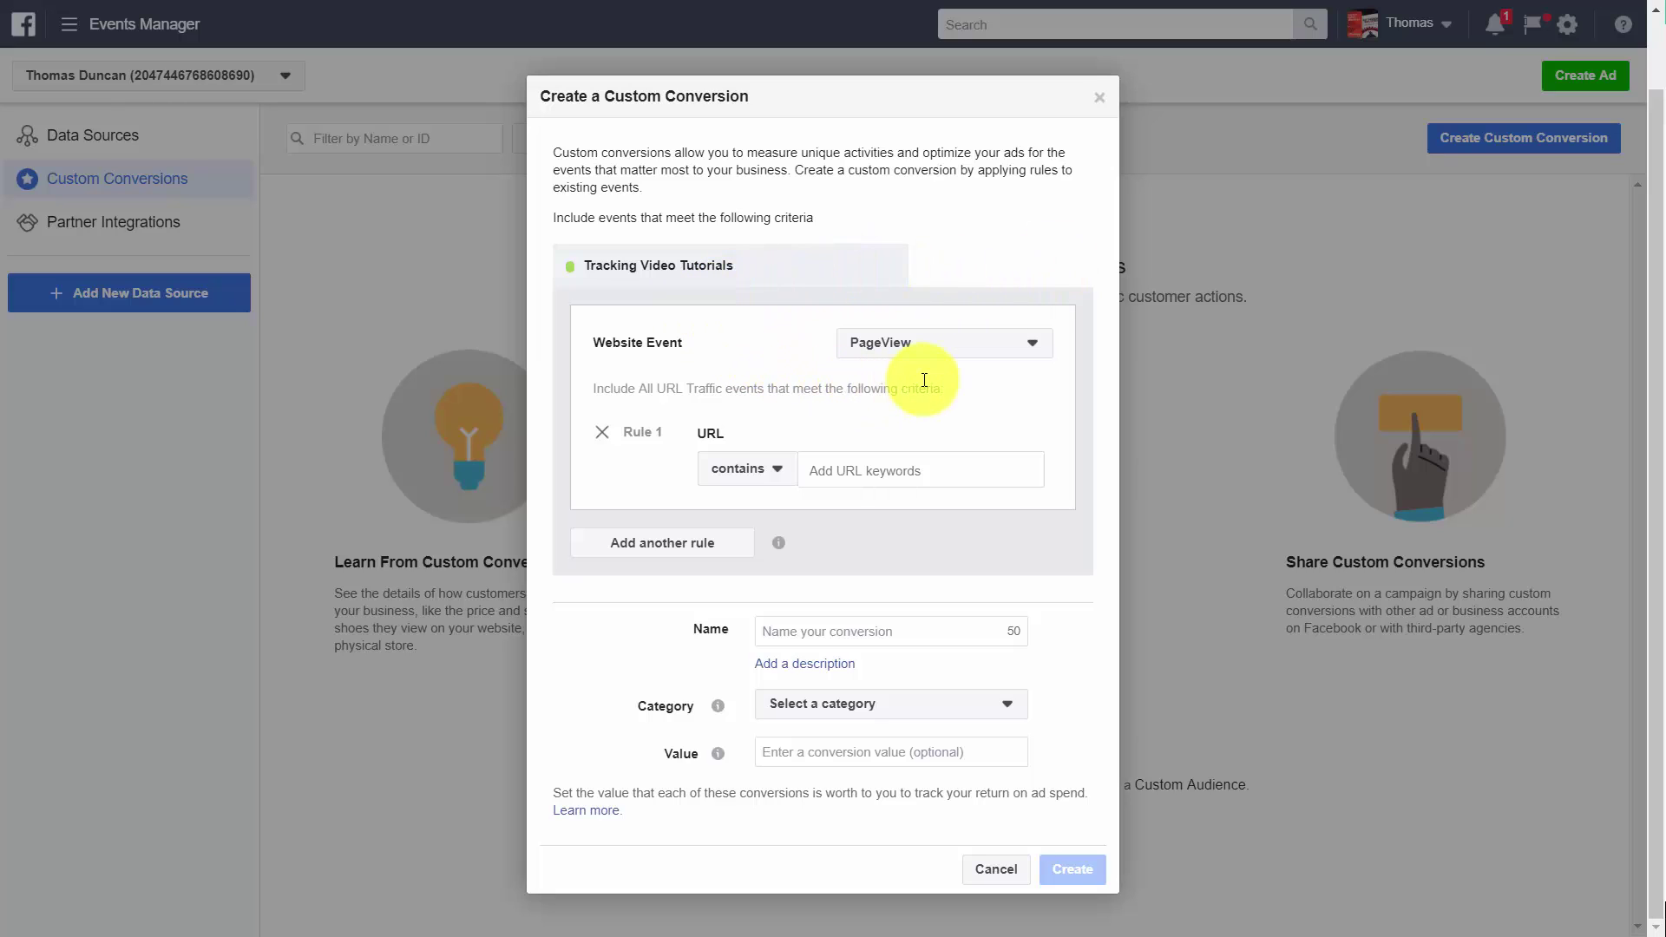
left_click(845, 469)
type("practice")
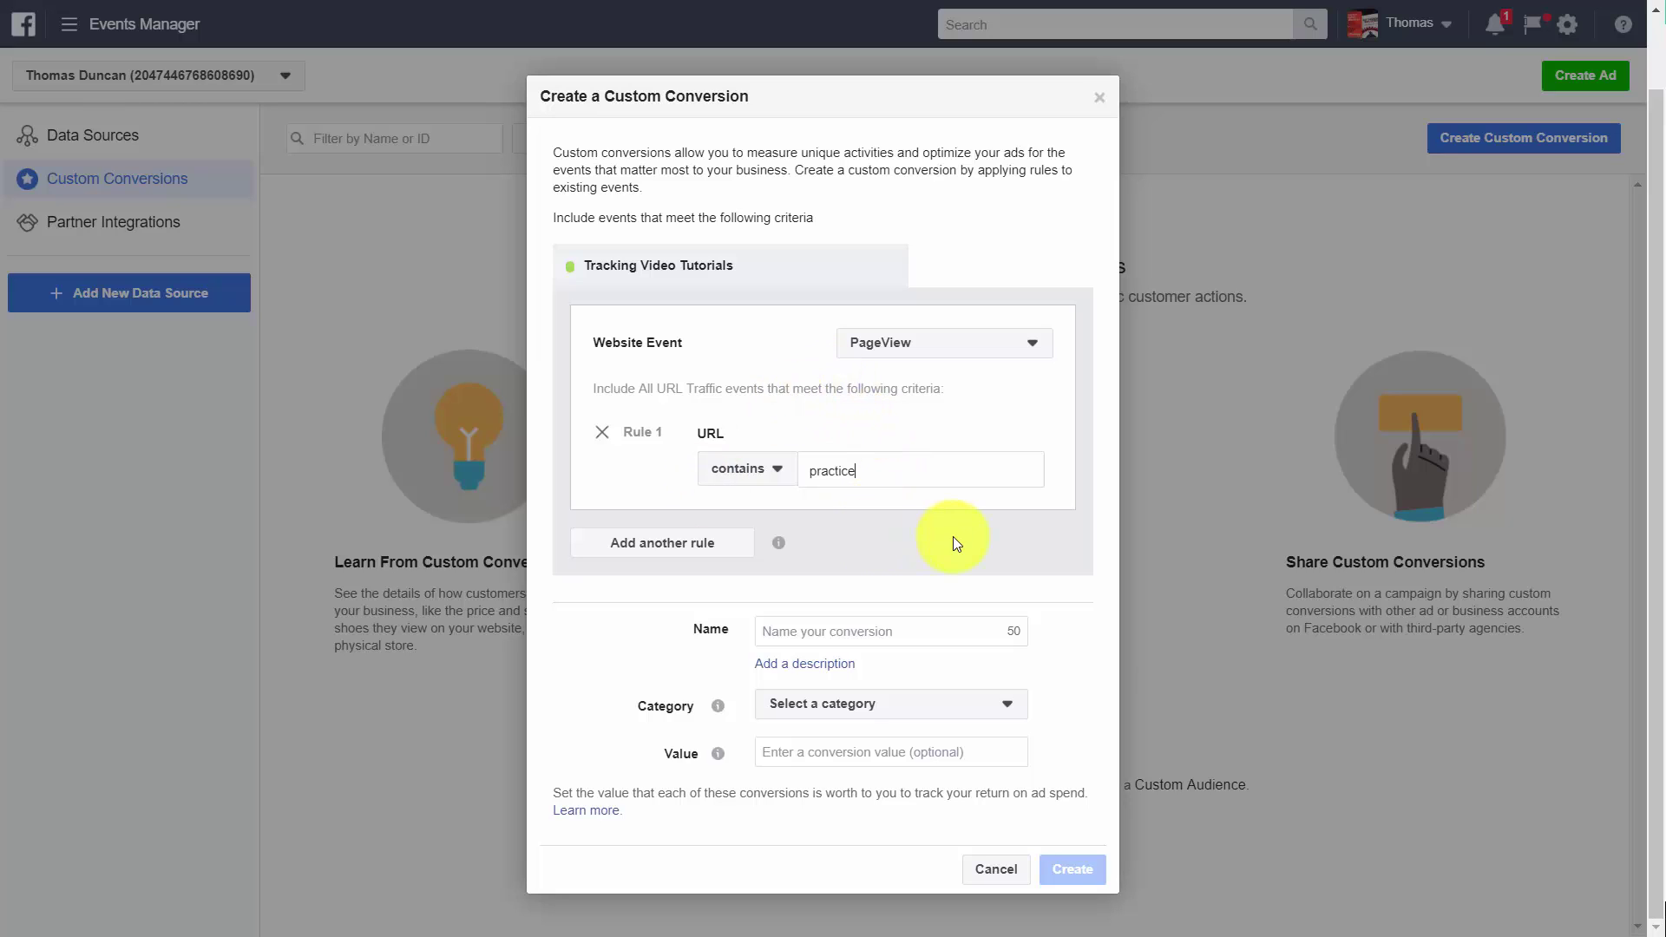
- Name the conversion 'Lands on Practice', choose category Purchase, and enter value 27
left_click(813, 638)
type("Lands on Practice")
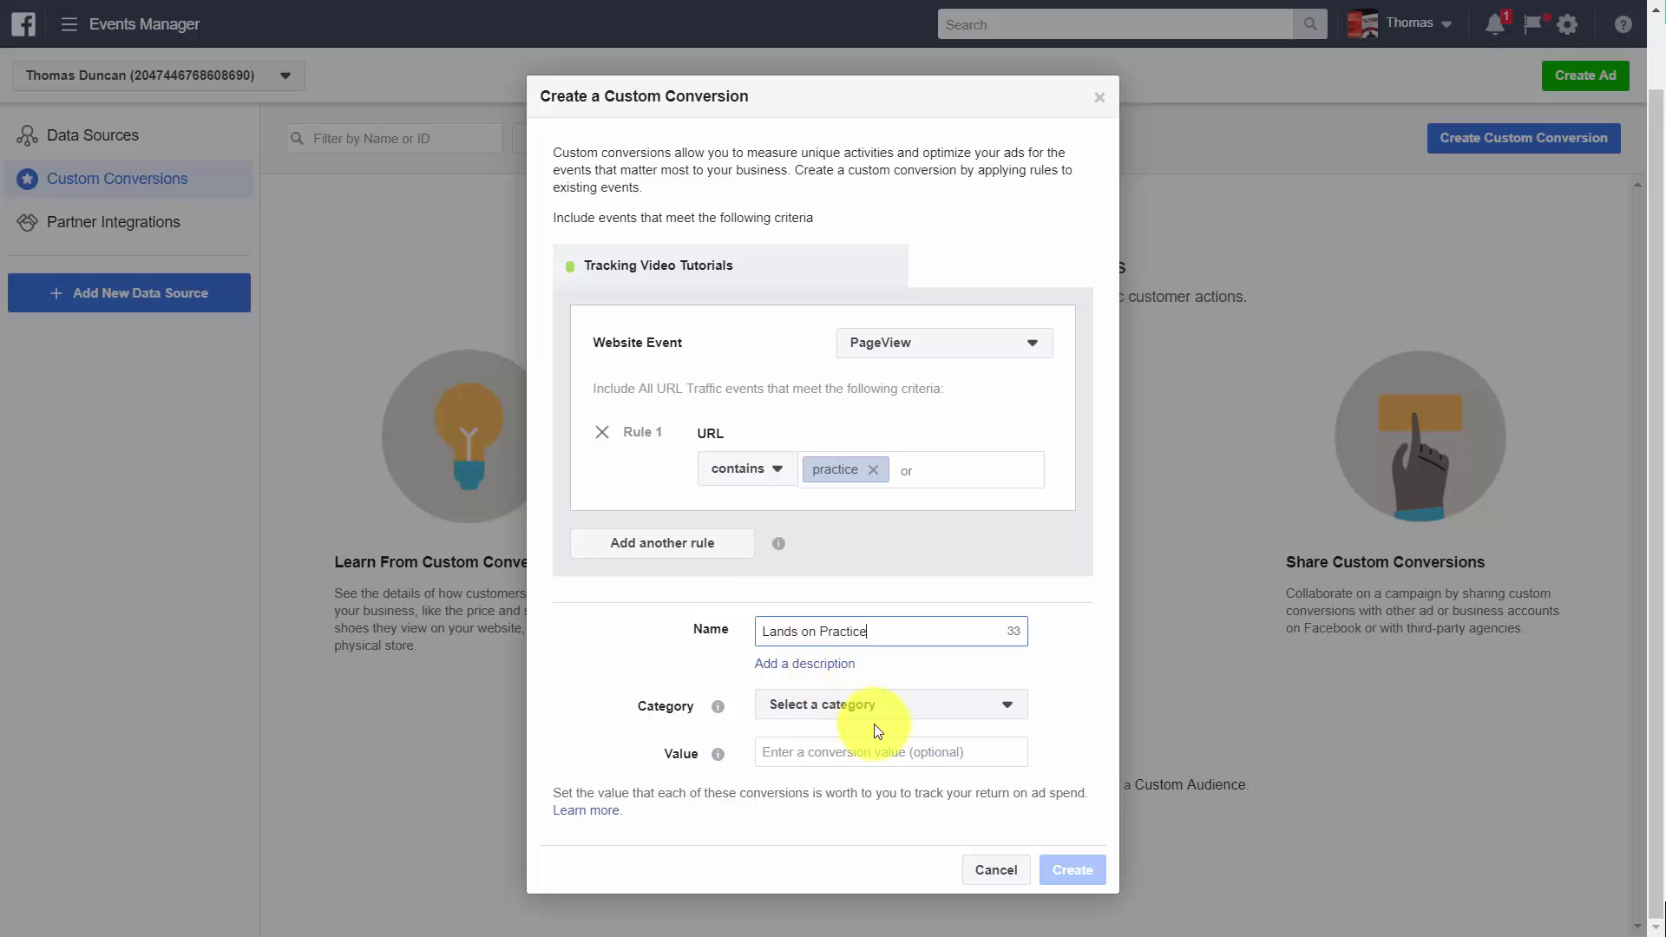
left_click(908, 706)
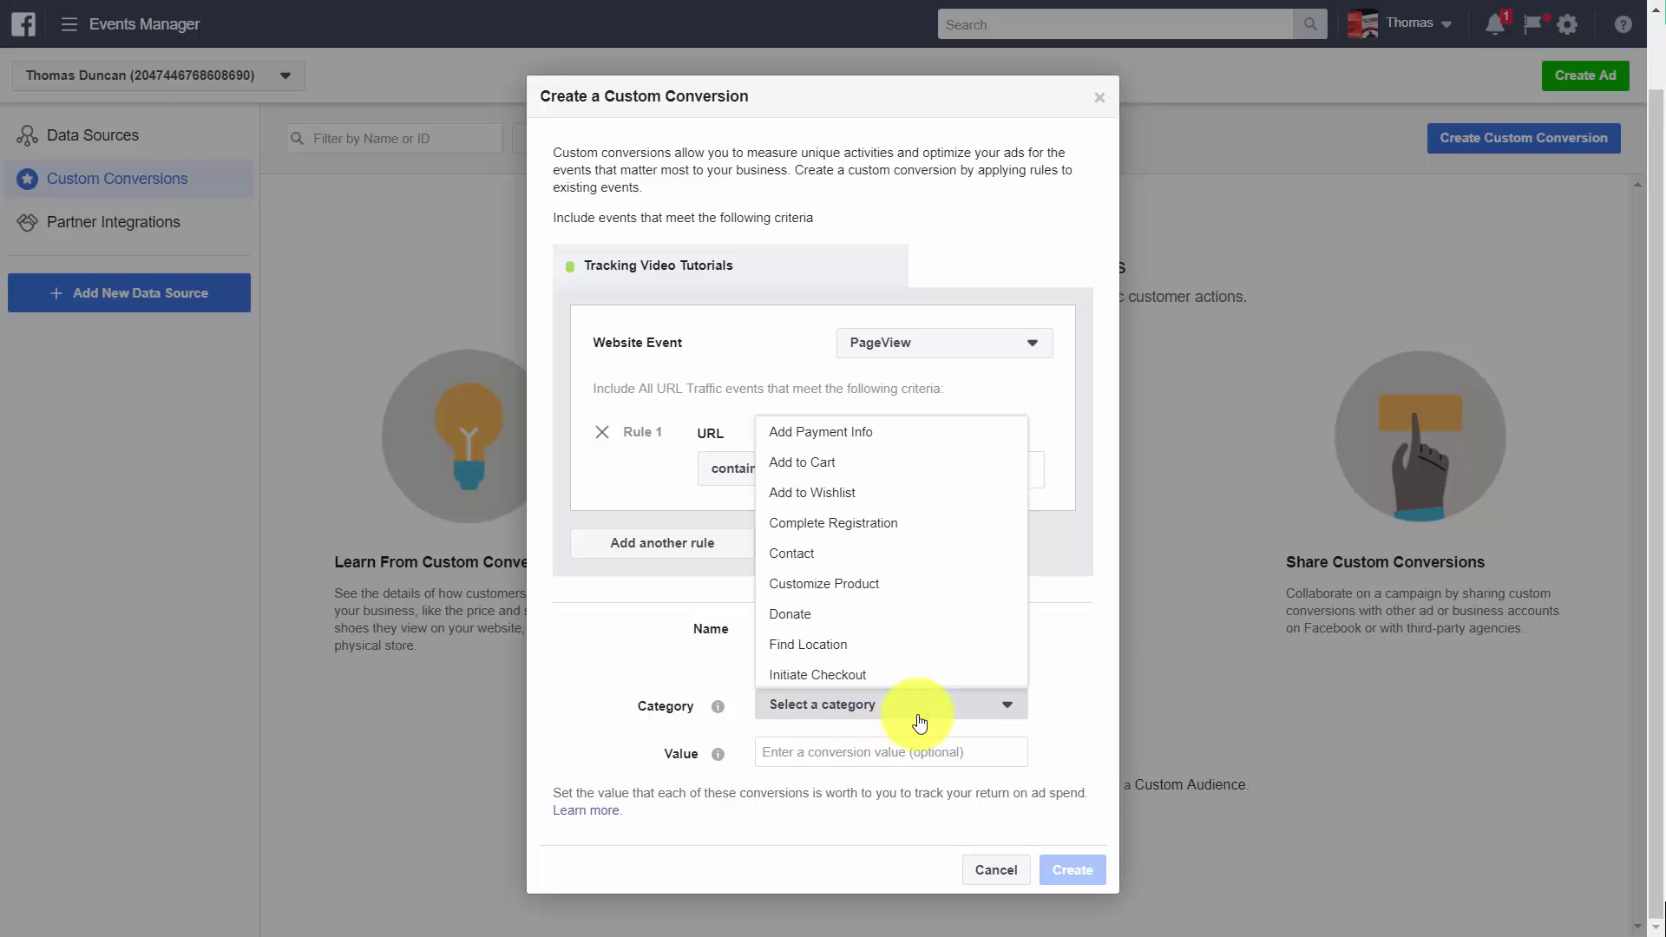
scroll(931, 651, "down", 2)
left_click(949, 625)
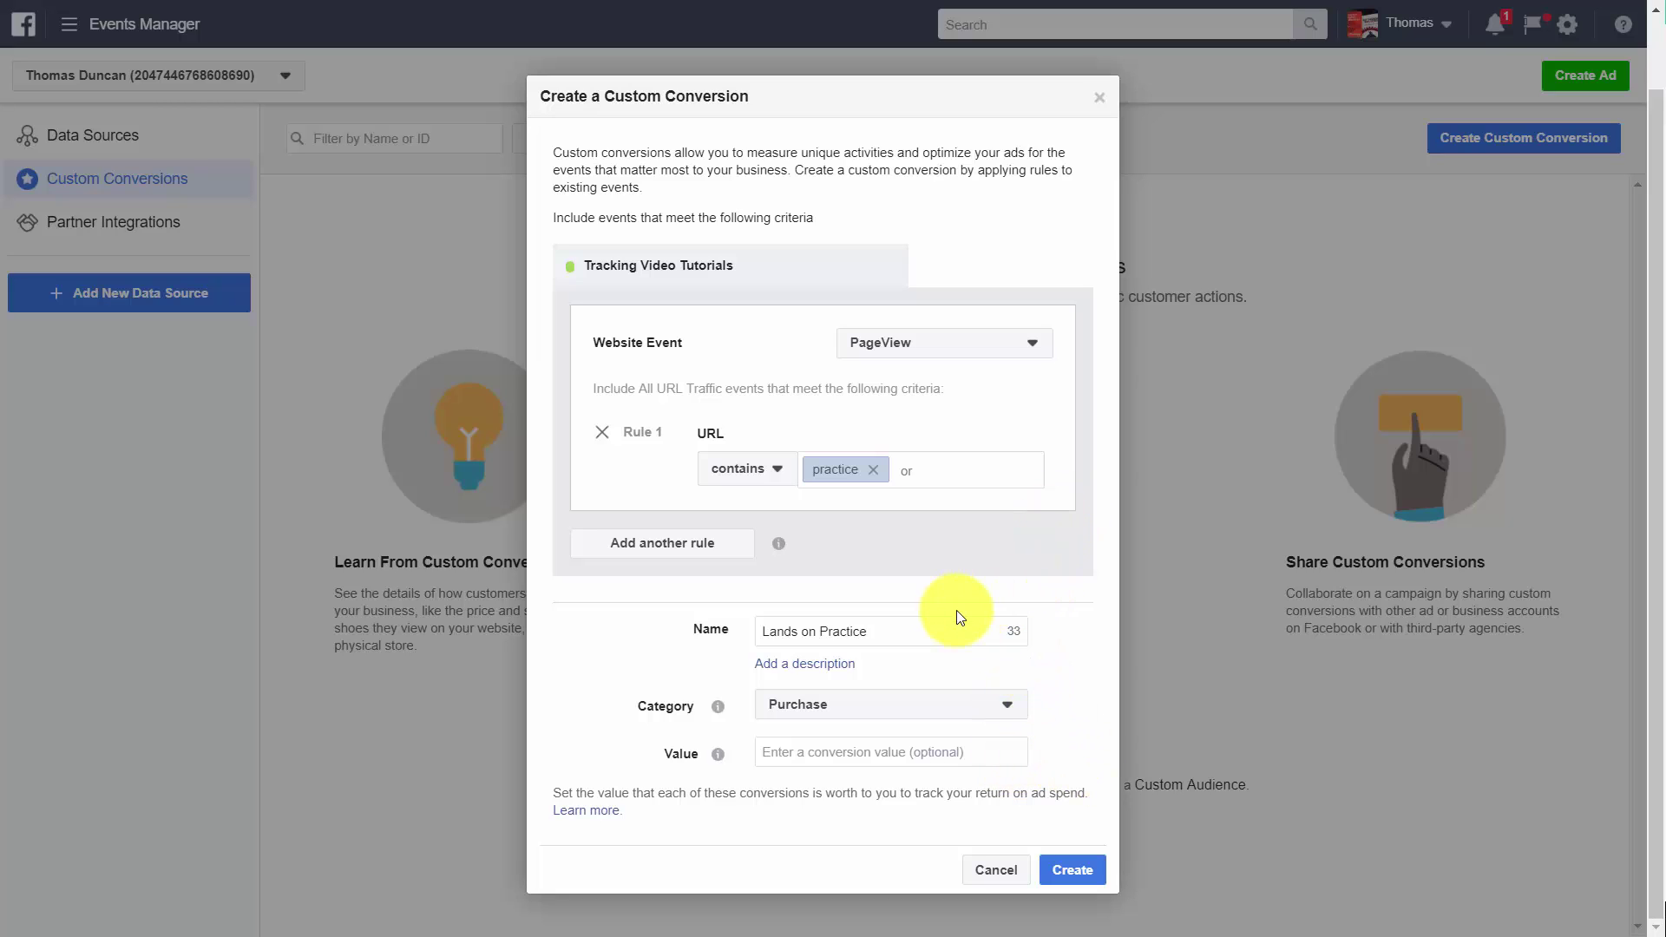
left_click(785, 752)
type("27")
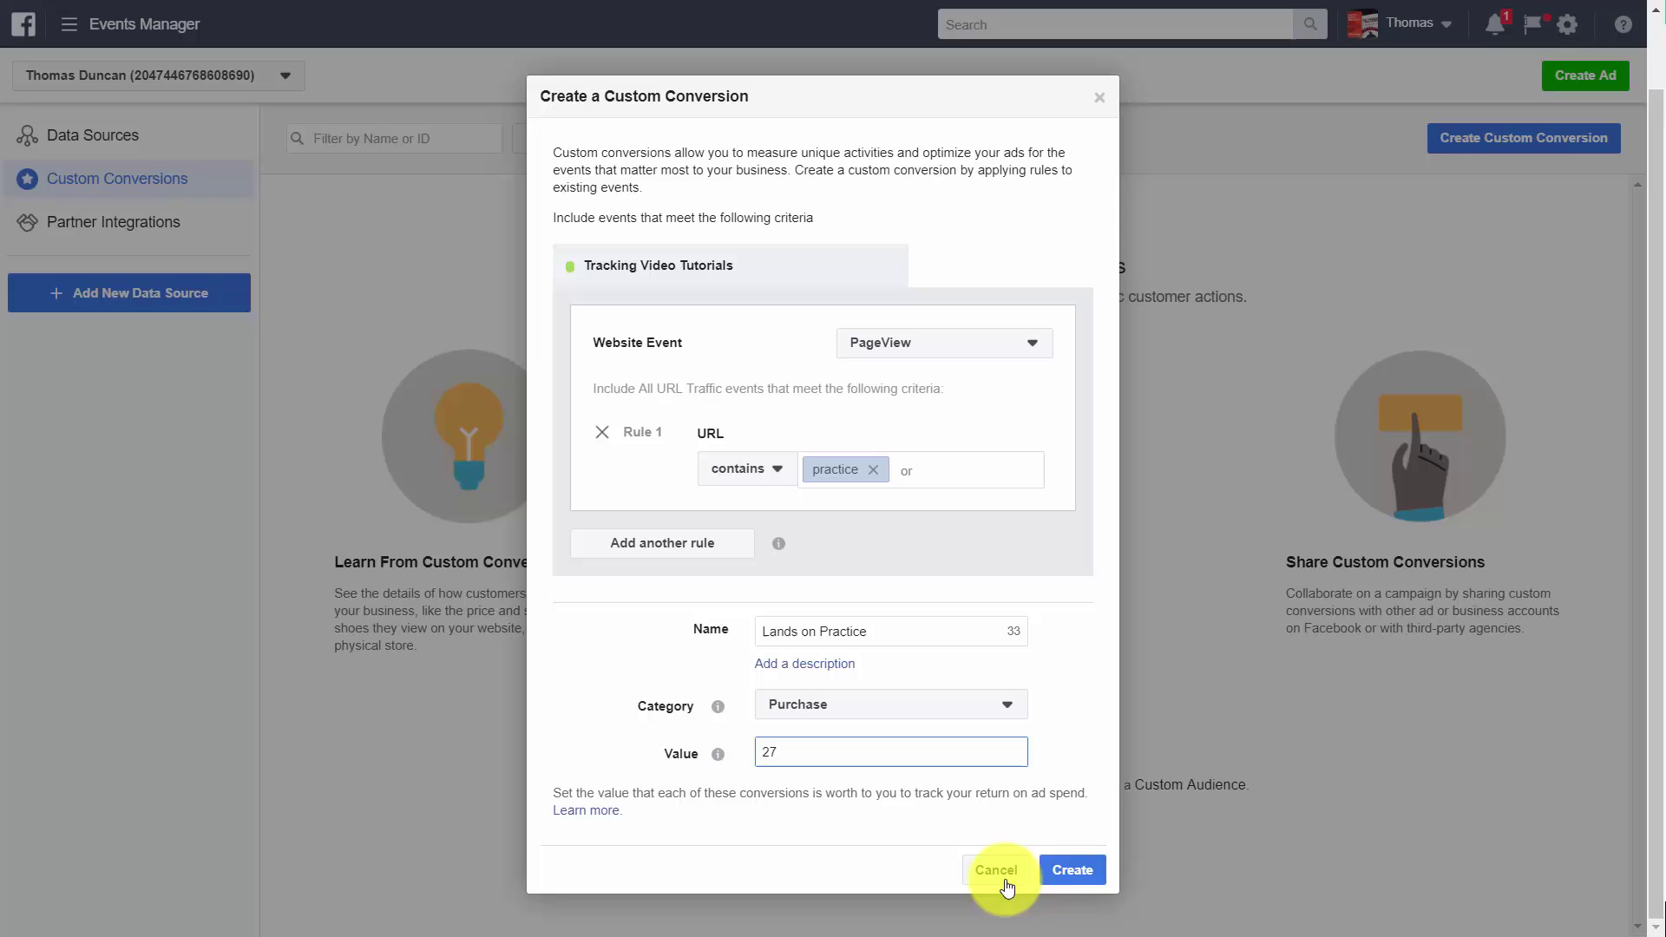
- Save the 'Lands on Practice' custom conversion with the Create button
left_click(1077, 874)
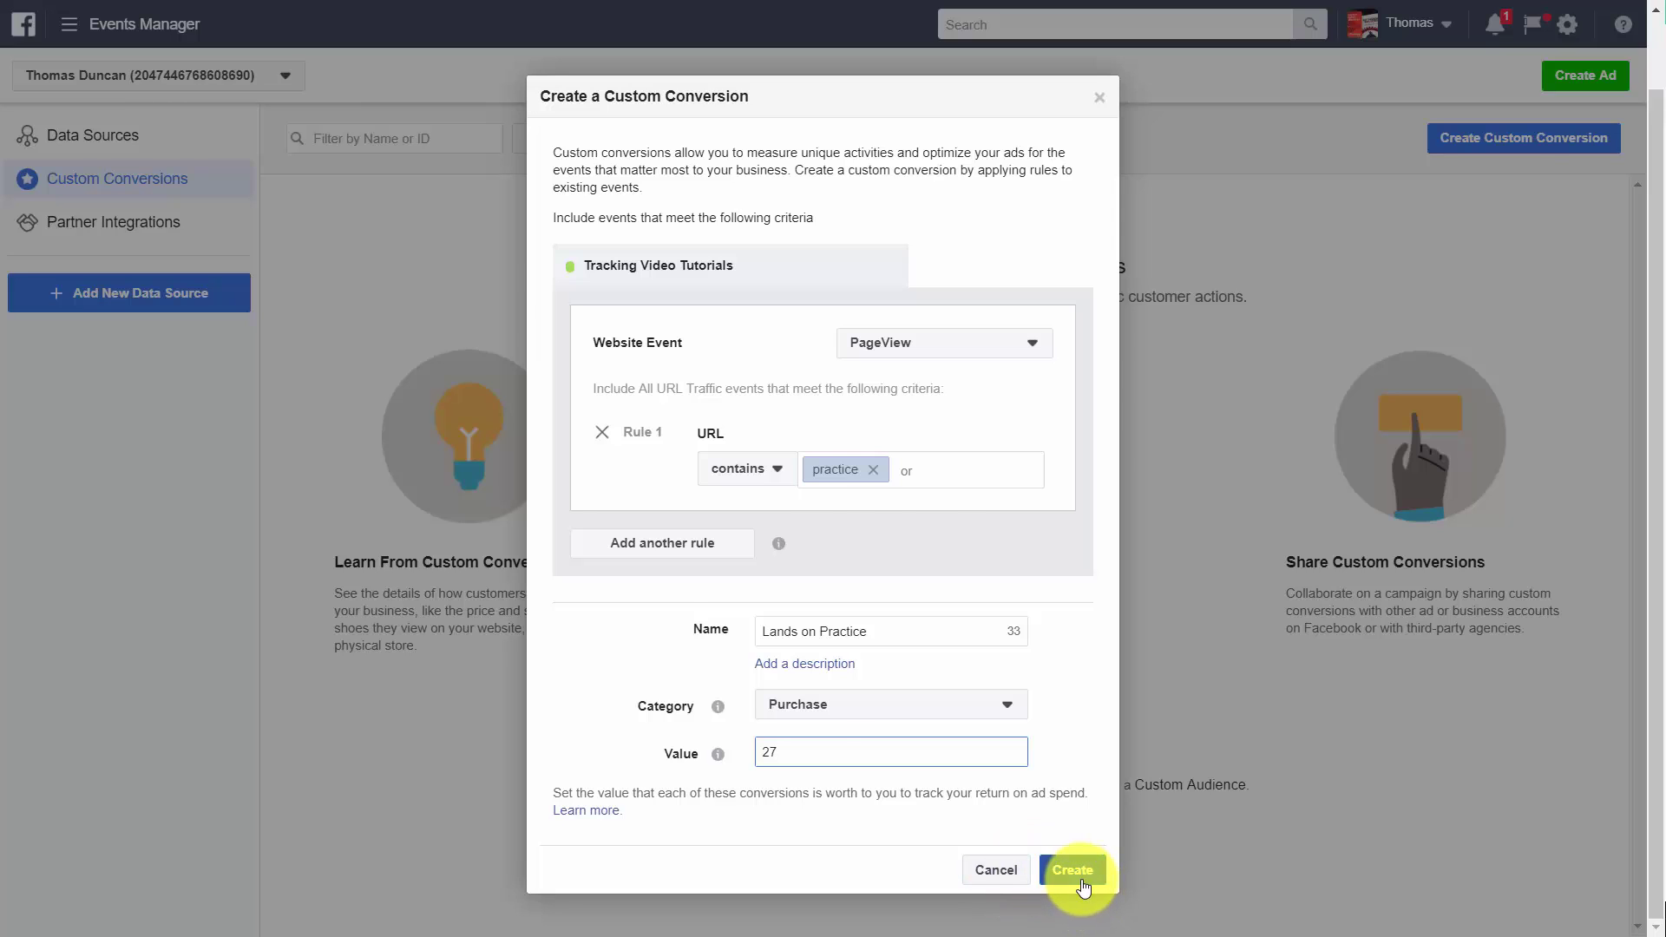